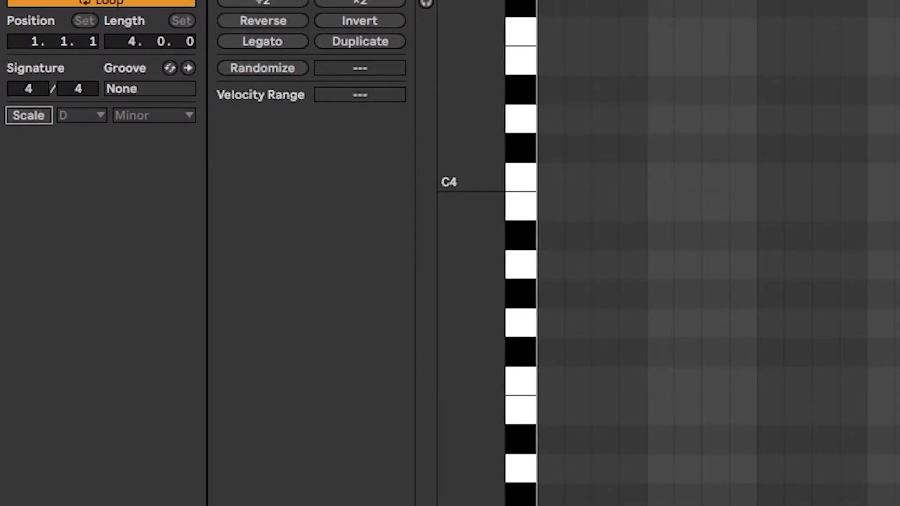
# Set the clip's scale to C Major and turn on scale highlighting in the piano roll
pyautogui.click(75, 116)
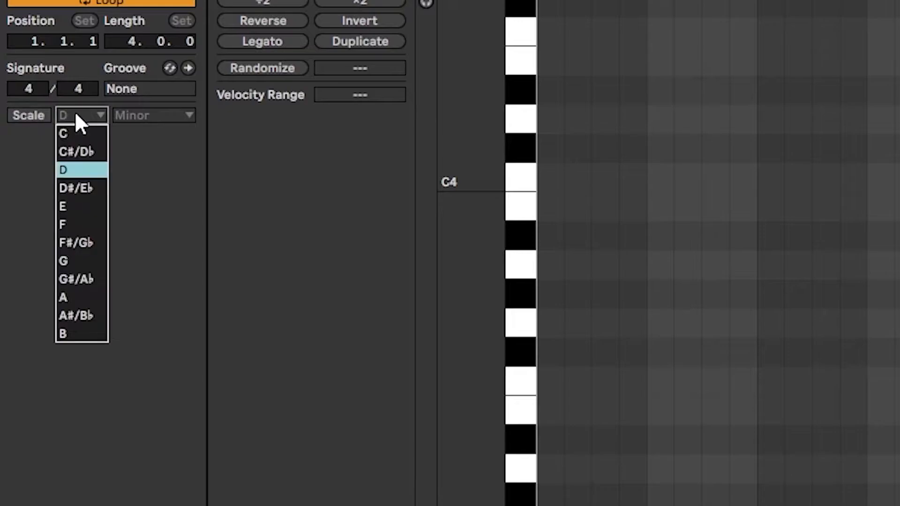
pyautogui.click(97, 134)
pyautogui.click(143, 117)
pyautogui.click(167, 131)
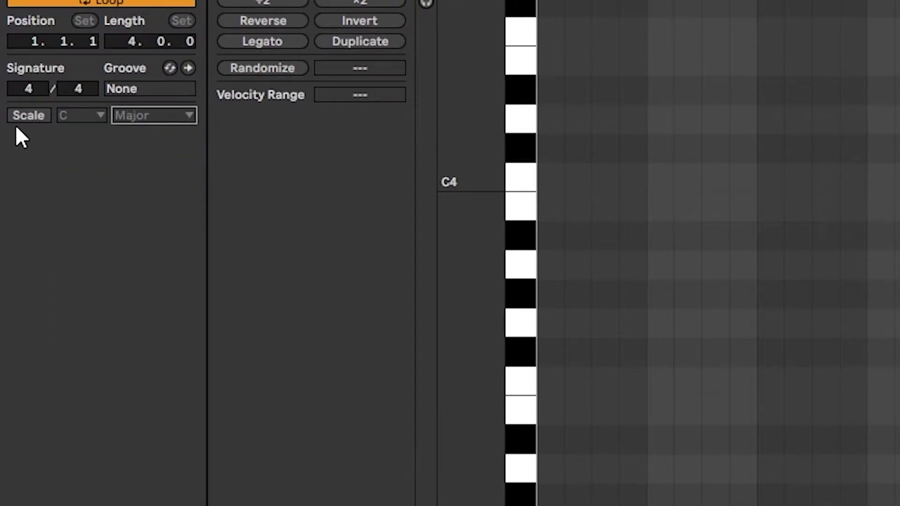
pyautogui.moveTo(459, 162); pyautogui.dragTo(421, 166)
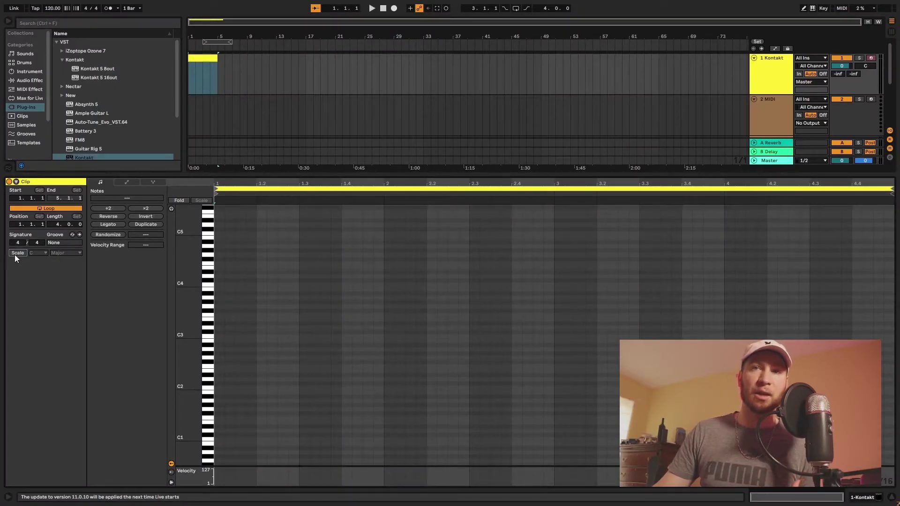
pyautogui.click(18, 254)
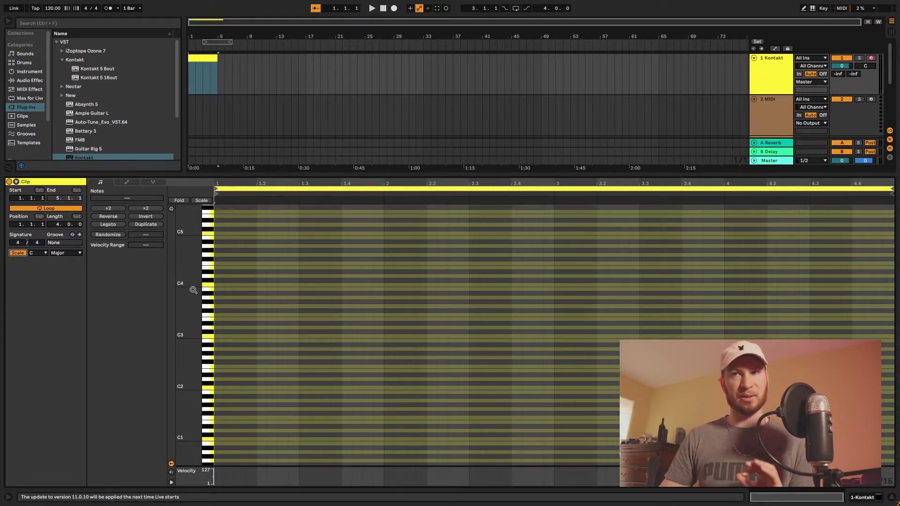
# Examine the highlighted C Major notes across the piano roll's octaves and the available root notes
pyautogui.moveTo(190, 286); pyautogui.dragTo(215, 291)
pyautogui.scroll(4, 218, 382)
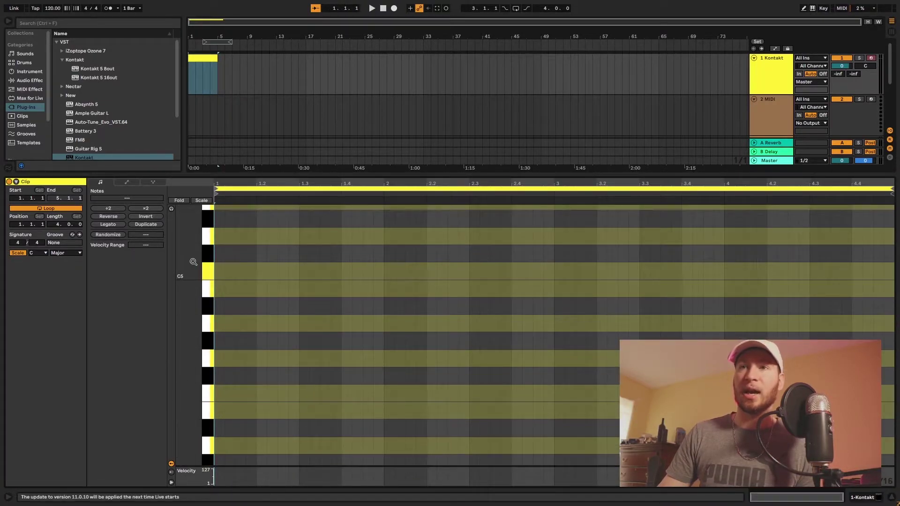
pyautogui.scroll(8, 221, 279)
pyautogui.moveTo(211, 251); pyautogui.dragTo(181, 252)
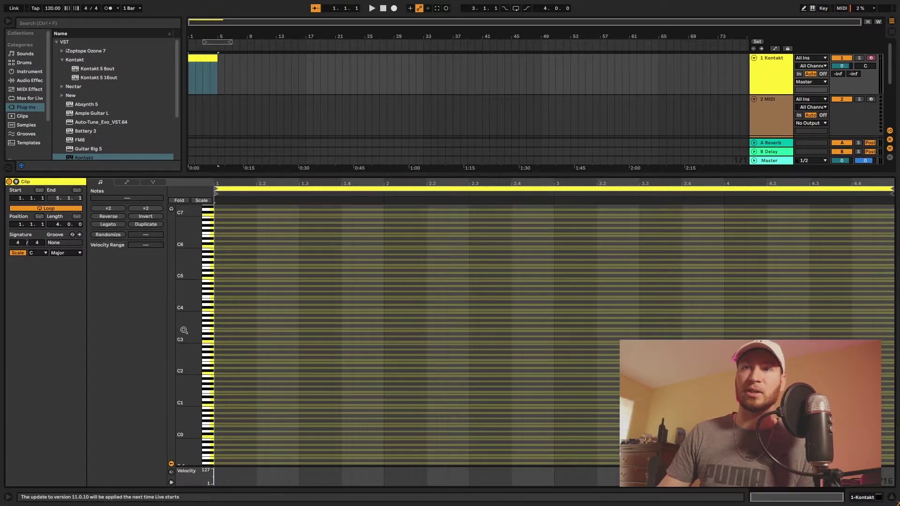
pyautogui.moveTo(187, 294); pyautogui.dragTo(166, 353)
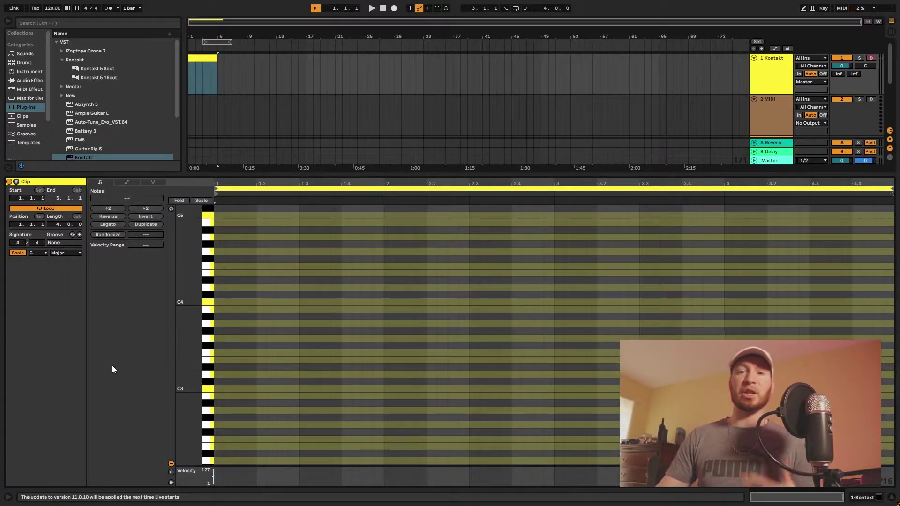
pyautogui.click(37, 252)
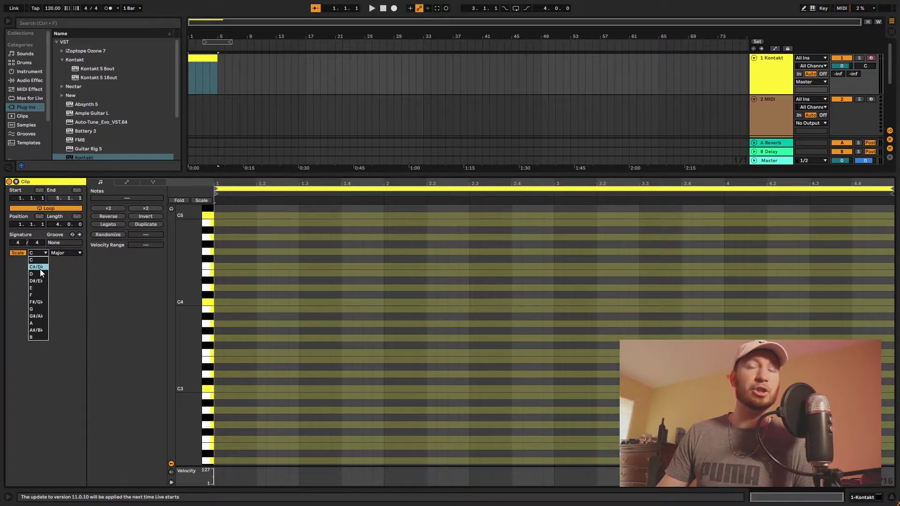
pyautogui.click(220, 390)
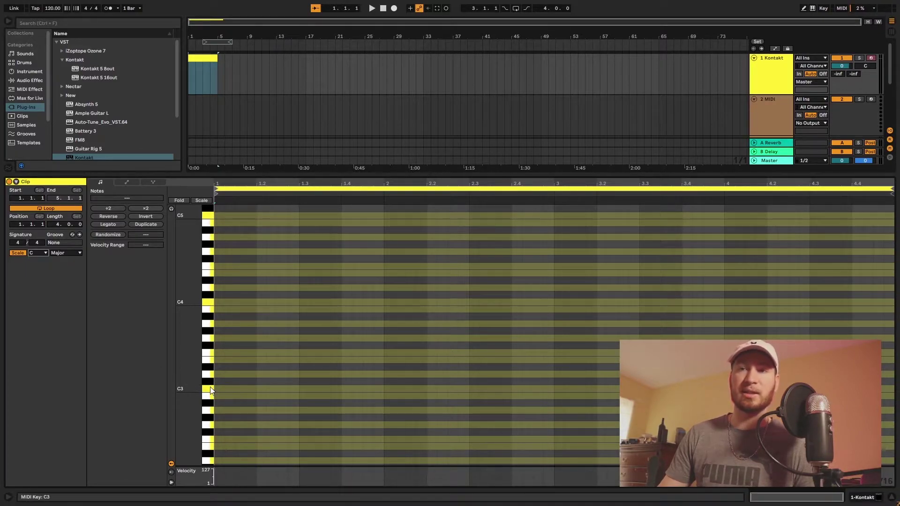
# Change the scale's root note to C#/Db and inspect its highlighted notes up close
pyautogui.click(44, 253)
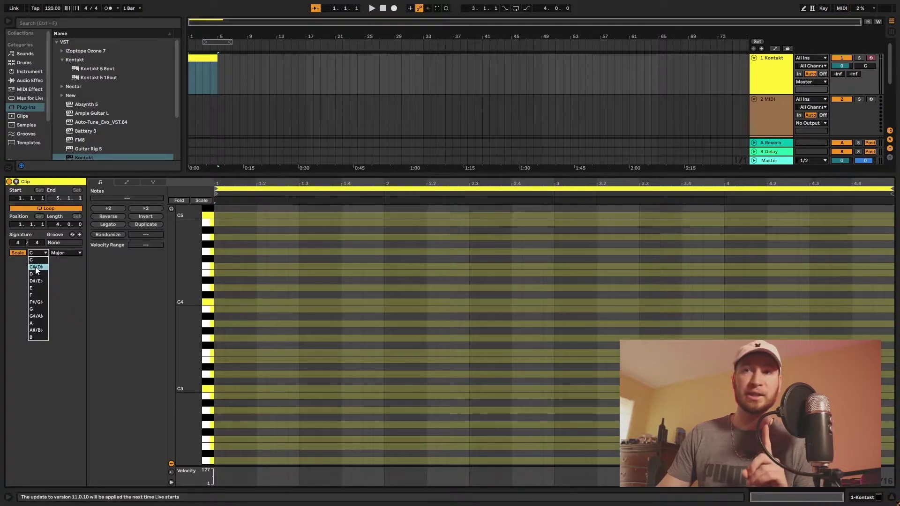
pyautogui.click(36, 267)
pyautogui.click(39, 253)
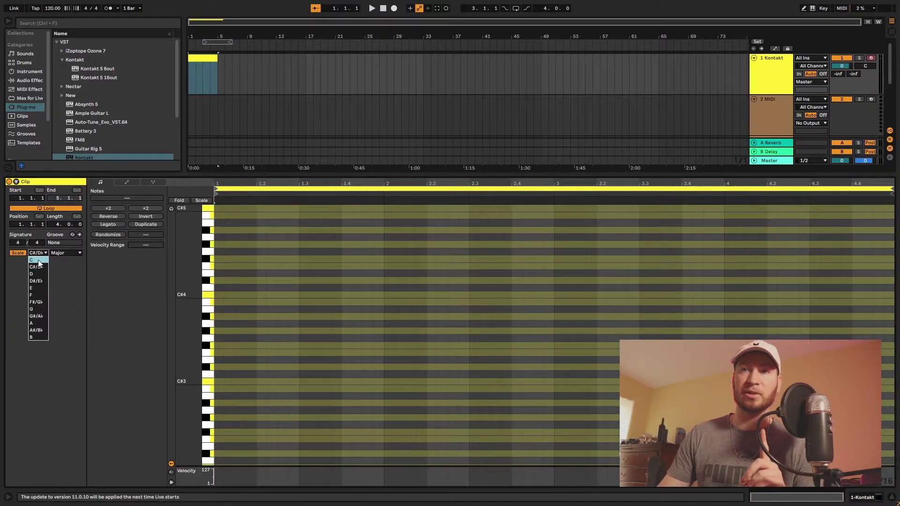
pyautogui.click(188, 335)
pyautogui.moveTo(168, 332); pyautogui.dragTo(203, 337)
pyautogui.moveTo(188, 228); pyautogui.dragTo(183, 242)
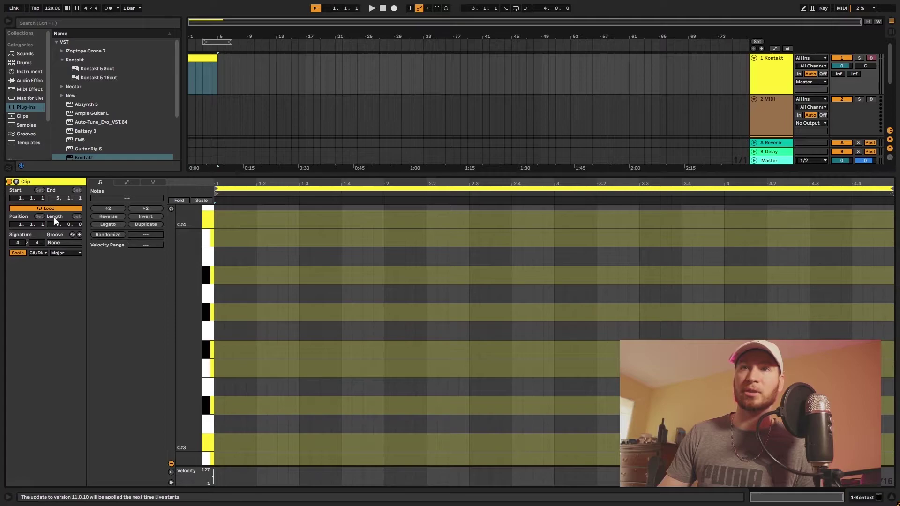
# Return the Major scale's root note to C
pyautogui.click(38, 253)
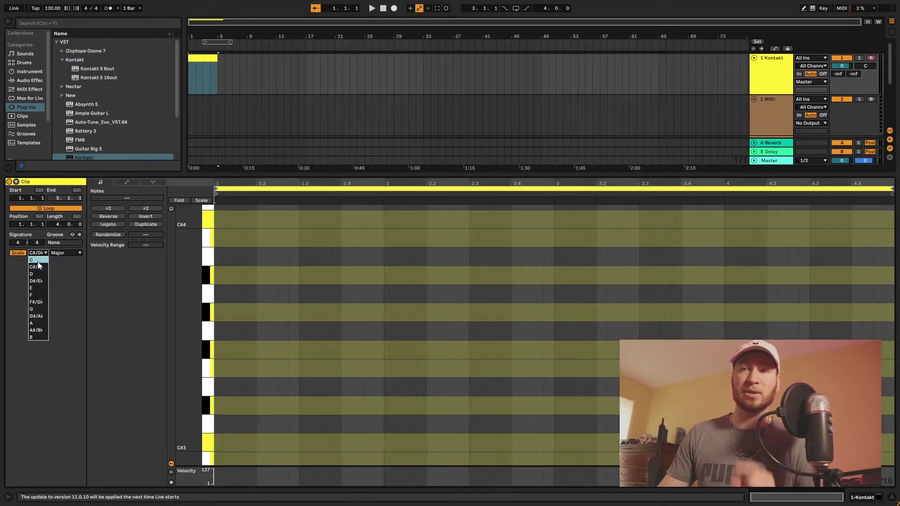
pyautogui.click(37, 262)
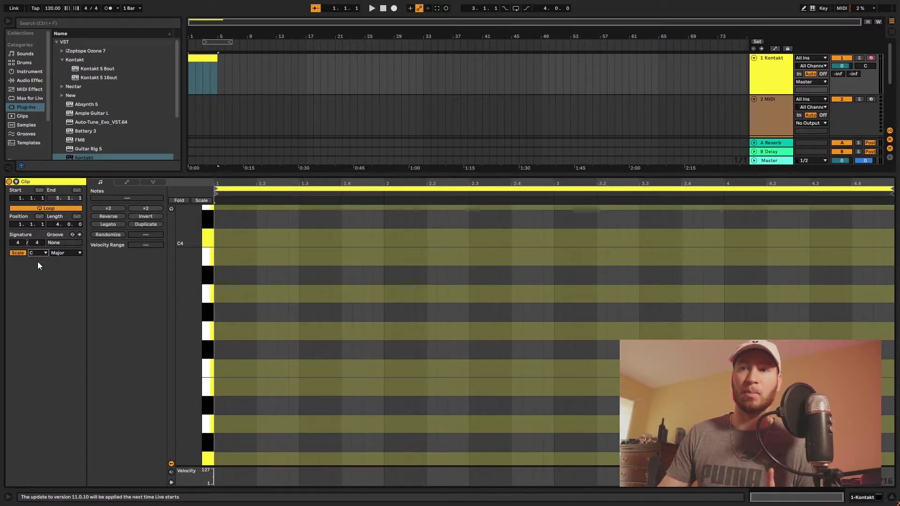
pyautogui.moveTo(179, 290); pyautogui.dragTo(94, 310)
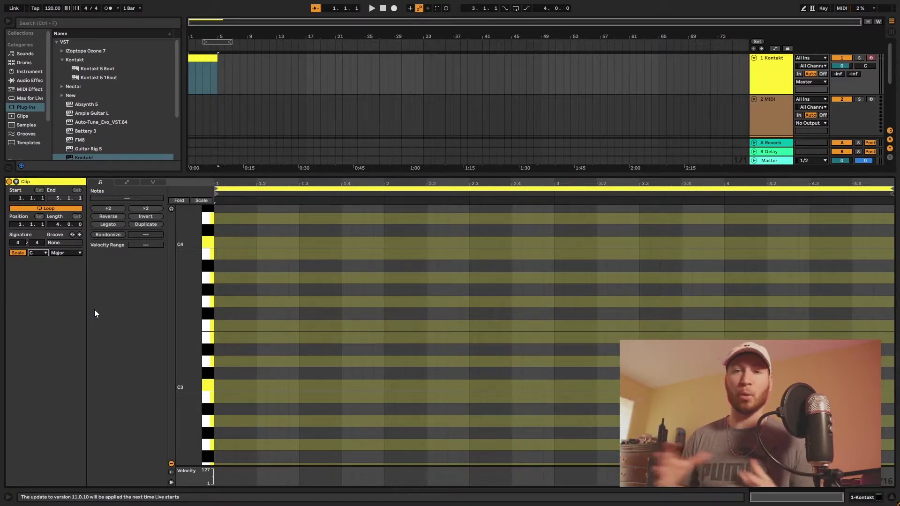
pyautogui.click(250, 362)
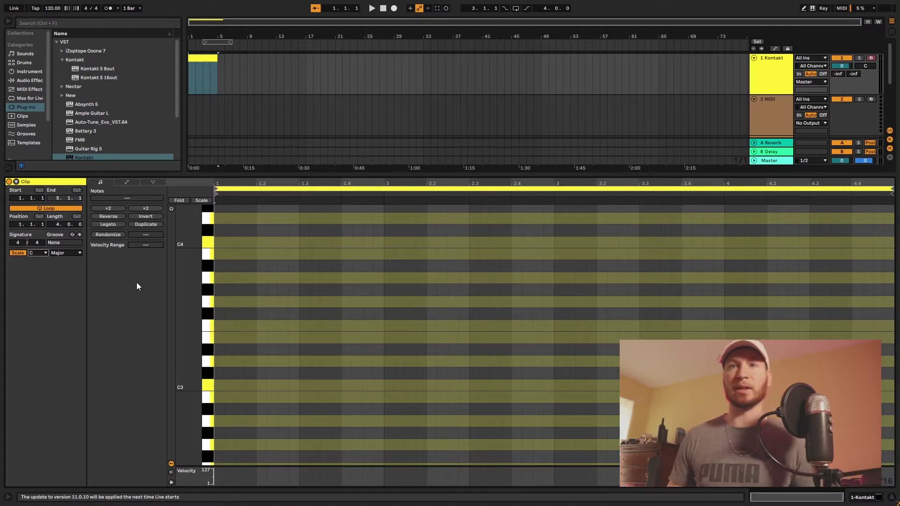
# Move the Major scale's root note up to C#/Db and on to D, and look over the available scale types
pyautogui.click(39, 253)
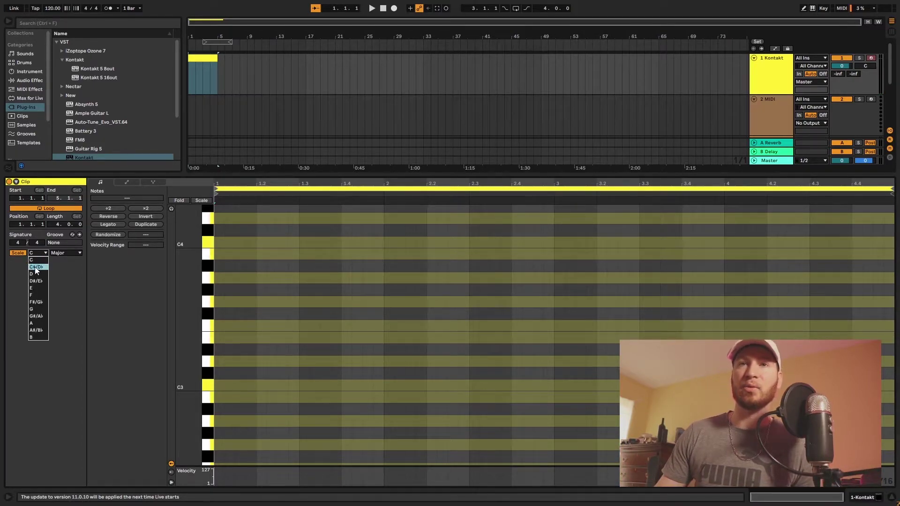
pyautogui.click(40, 267)
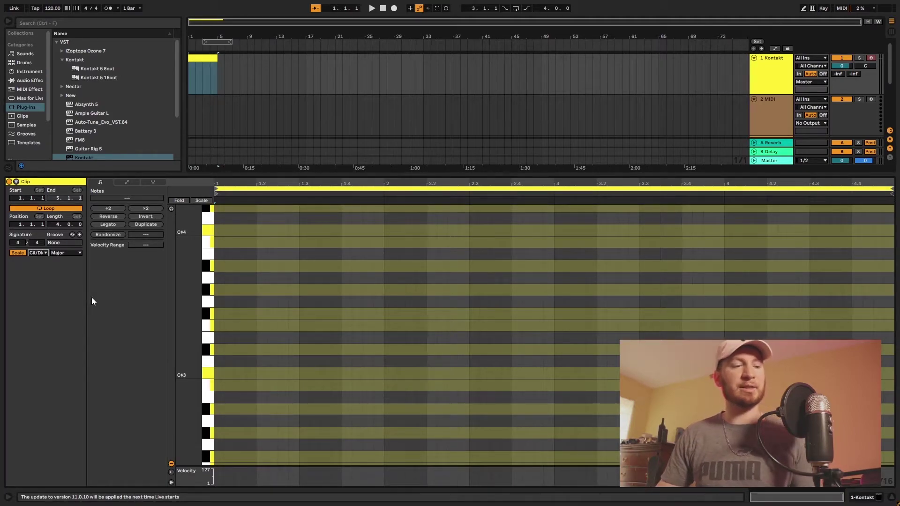
pyautogui.click(38, 253)
pyautogui.click(37, 275)
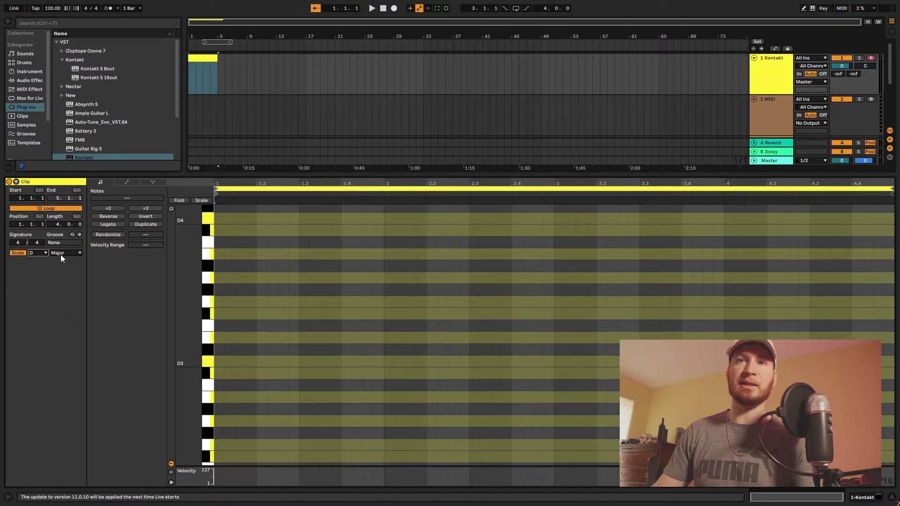
pyautogui.click(61, 254)
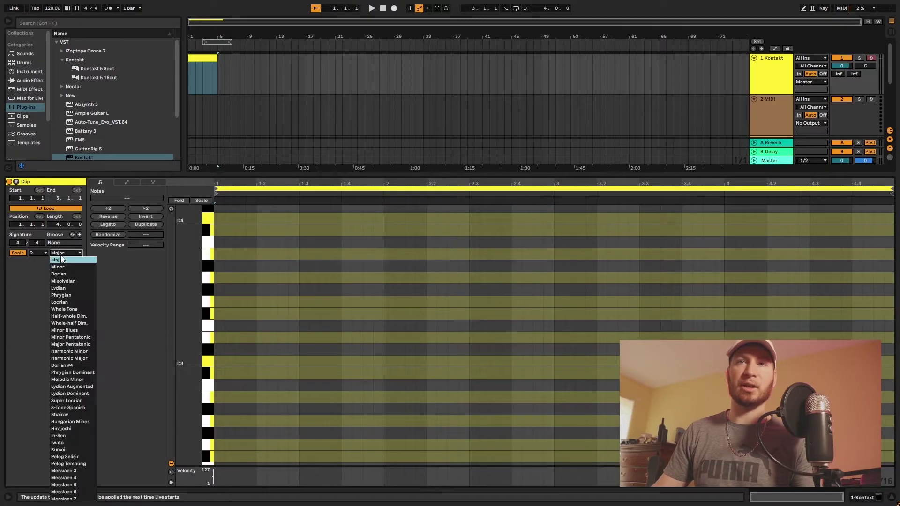
pyautogui.click(22, 298)
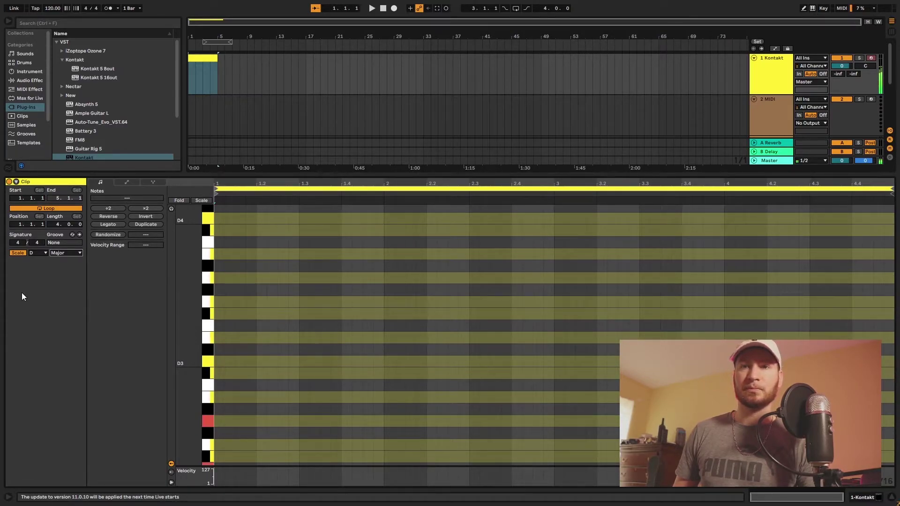
# Set the scale type to Minor for the D root and view its highlighted notes
pyautogui.click(65, 252)
pyautogui.click(67, 269)
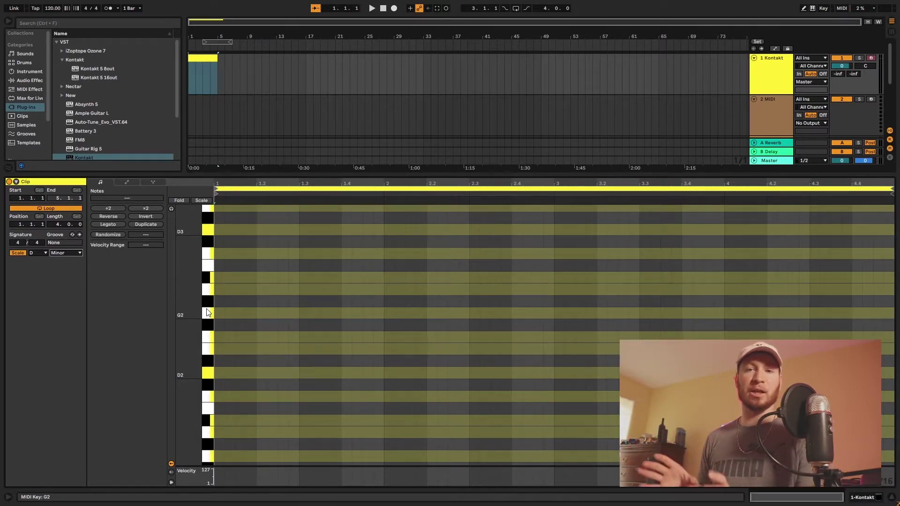
pyautogui.moveTo(187, 314); pyautogui.dragTo(128, 309)
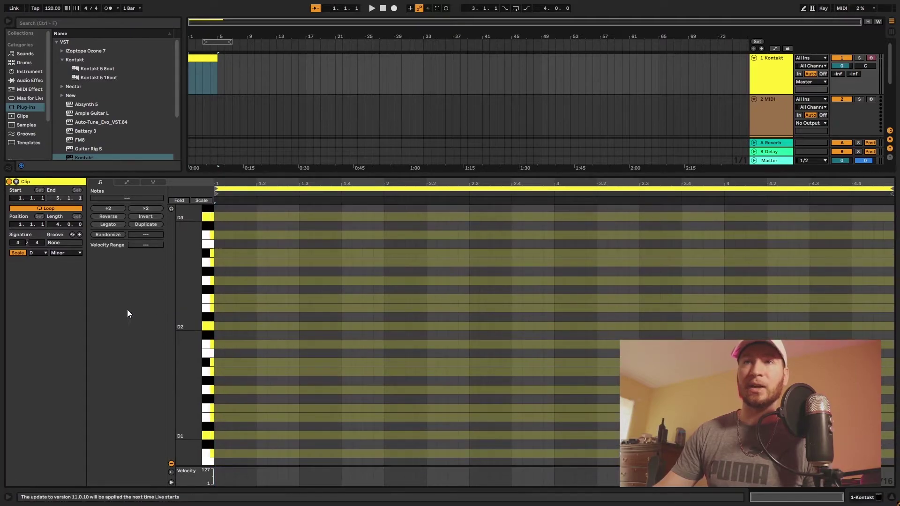
# Switch the clip's scale to C Major and on to its relative, A Minor, for comparison
pyautogui.click(33, 253)
pyautogui.click(38, 261)
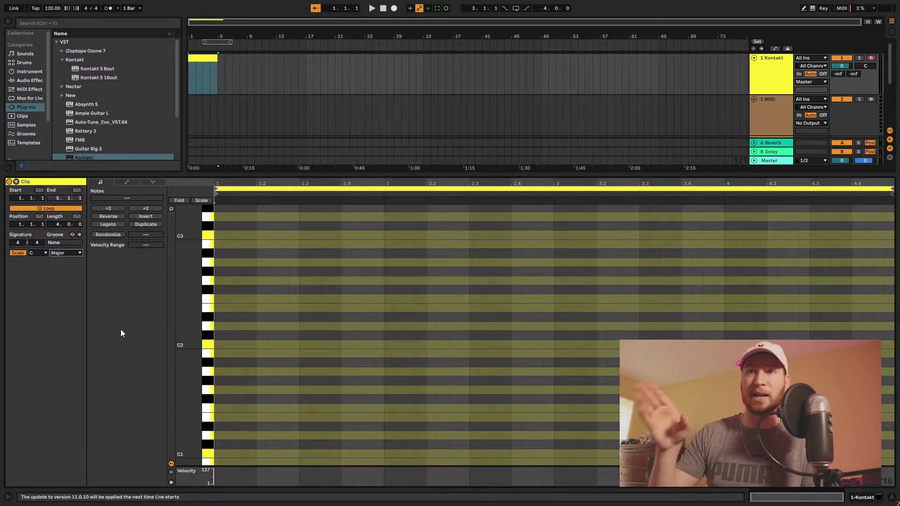
pyautogui.click(37, 253)
pyautogui.click(33, 323)
pyautogui.click(66, 252)
pyautogui.click(63, 267)
# Restore the clip's scale to root C with the Major type
pyautogui.click(38, 253)
pyautogui.click(32, 260)
pyautogui.click(66, 252)
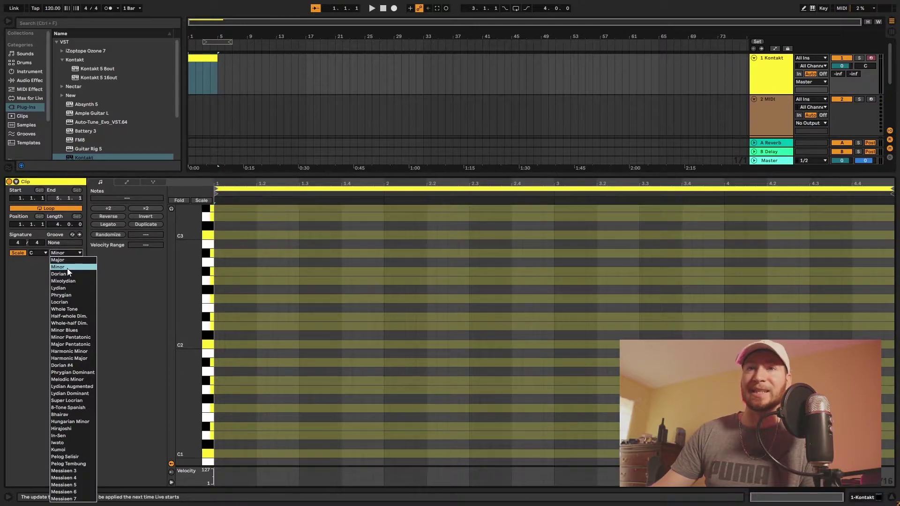
pyautogui.click(66, 260)
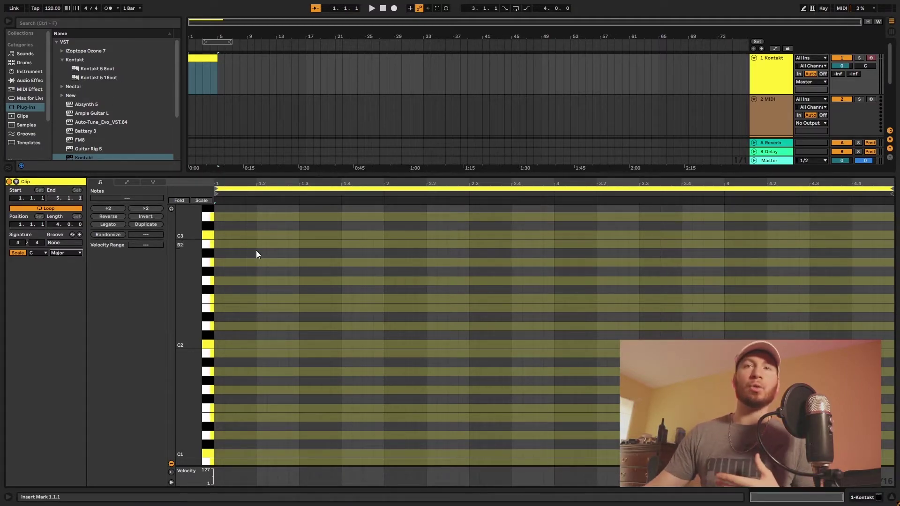
# Set the C scale's type to Melodic Minor and view its notes in the piano roll
pyautogui.click(61, 253)
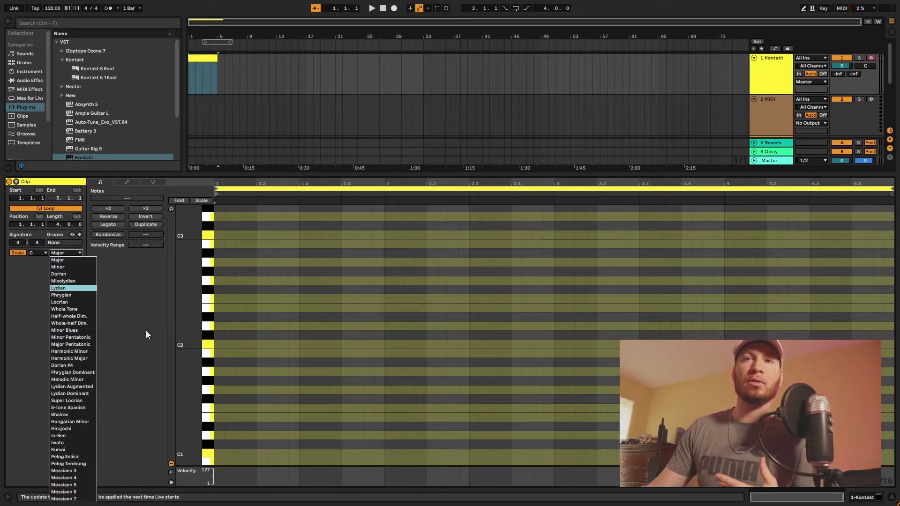
pyautogui.click(72, 380)
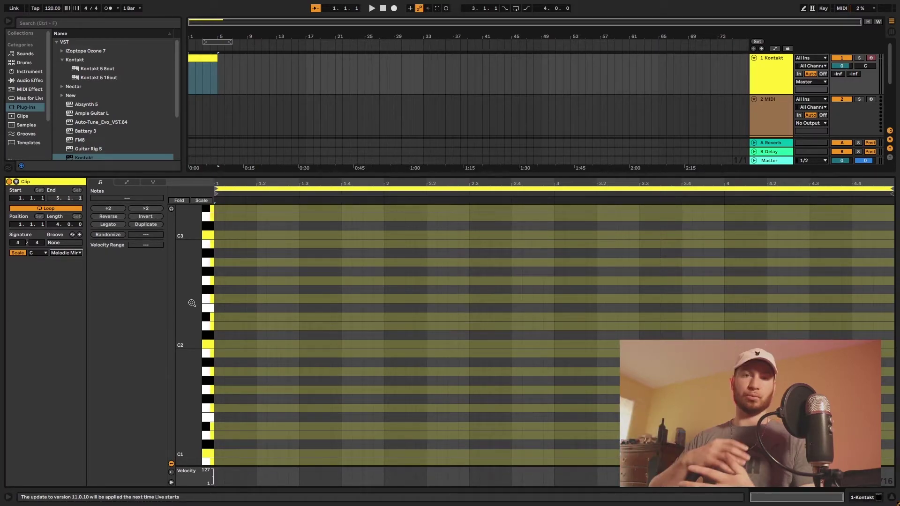
pyautogui.click(71, 252)
pyautogui.click(142, 291)
pyautogui.moveTo(193, 307); pyautogui.dragTo(206, 307)
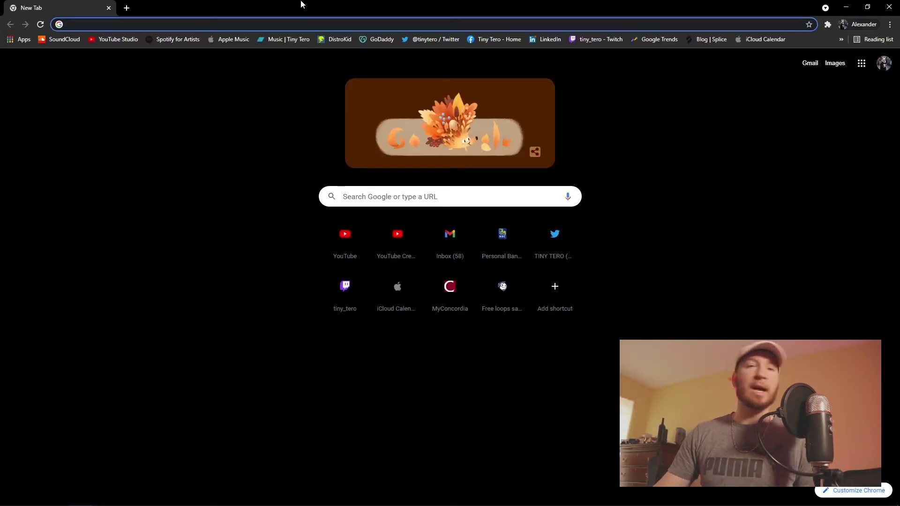
# In Chrome, search Google Images for "d minor scale", and shrink the browser window and move it off the piano roll
pyautogui.write('d mn')
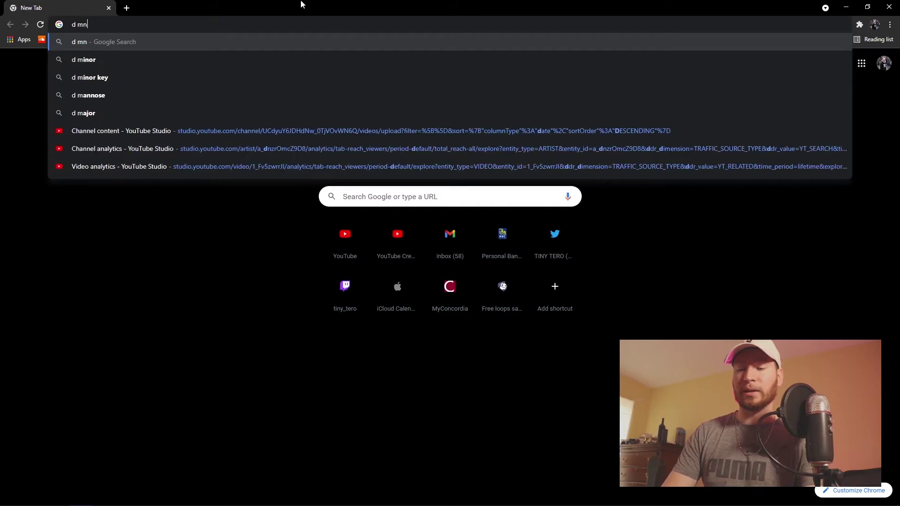
pyautogui.write('ior scale')
pyautogui.press('Return')
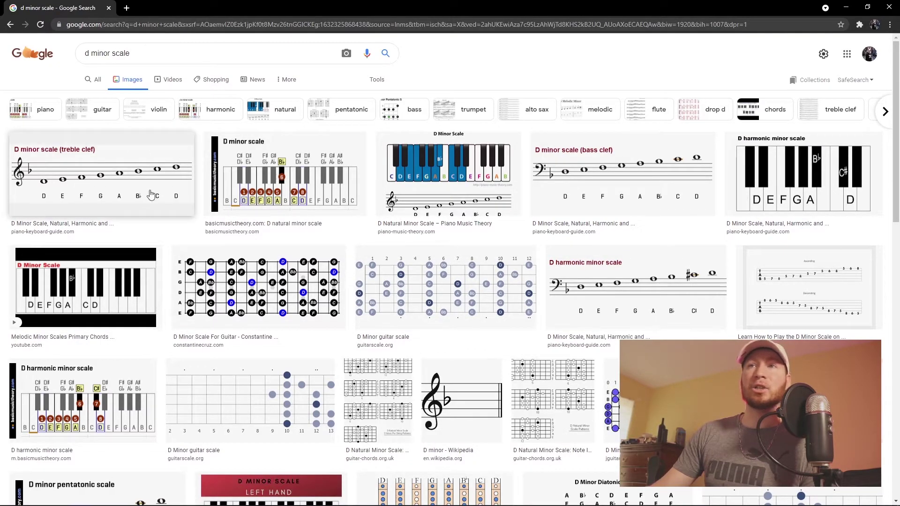
pyautogui.doubleClick(335, 5)
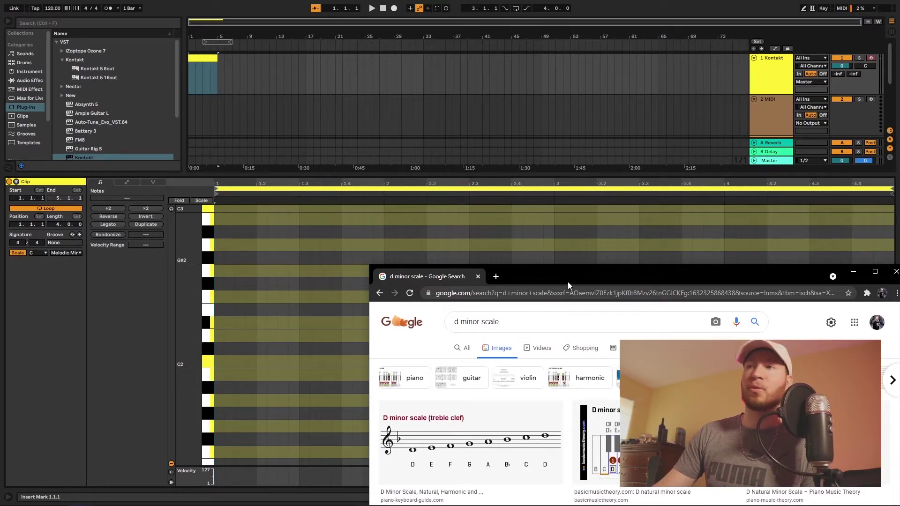
pyautogui.moveTo(567, 282); pyautogui.dragTo(0, 350)
# Turn off the clip's scale highlighting and bring the D minor scale image results over the piano roll
pyautogui.click(18, 252)
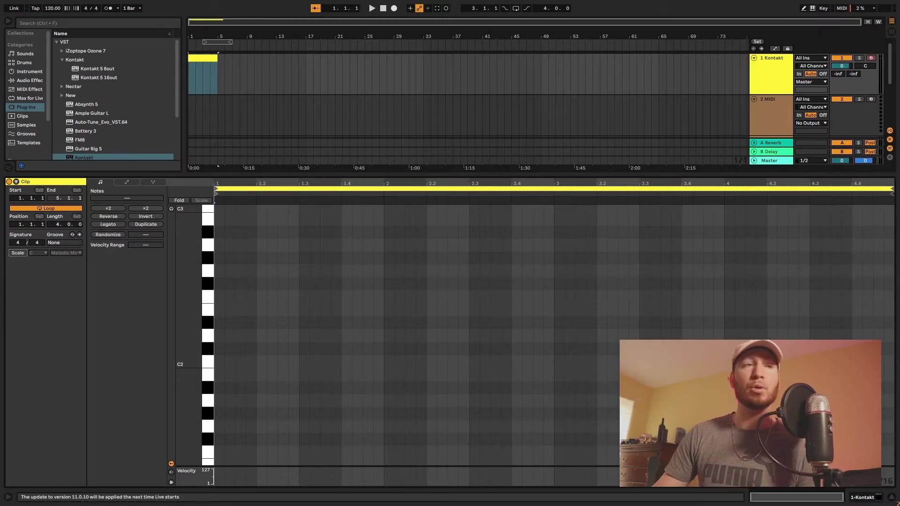
pyautogui.click(18, 253)
pyautogui.click(22, 252)
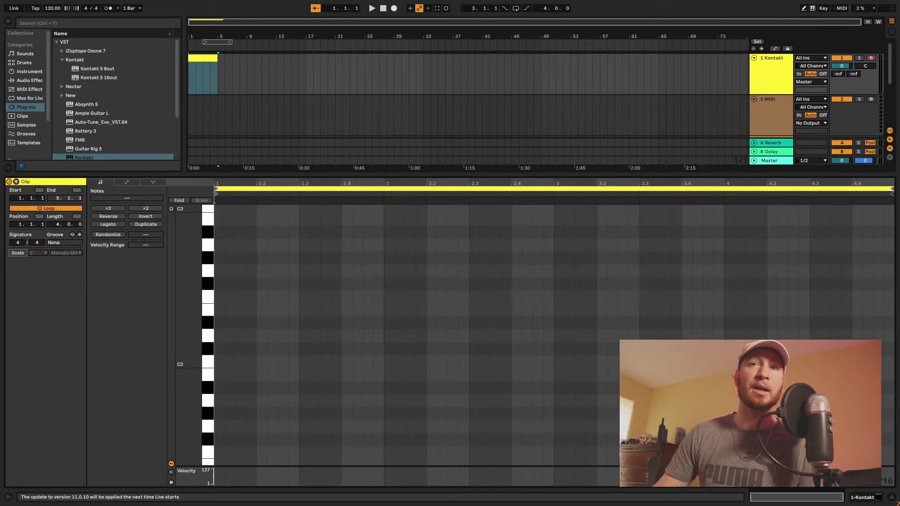
pyautogui.moveTo(0, 141); pyautogui.dragTo(475, 24)
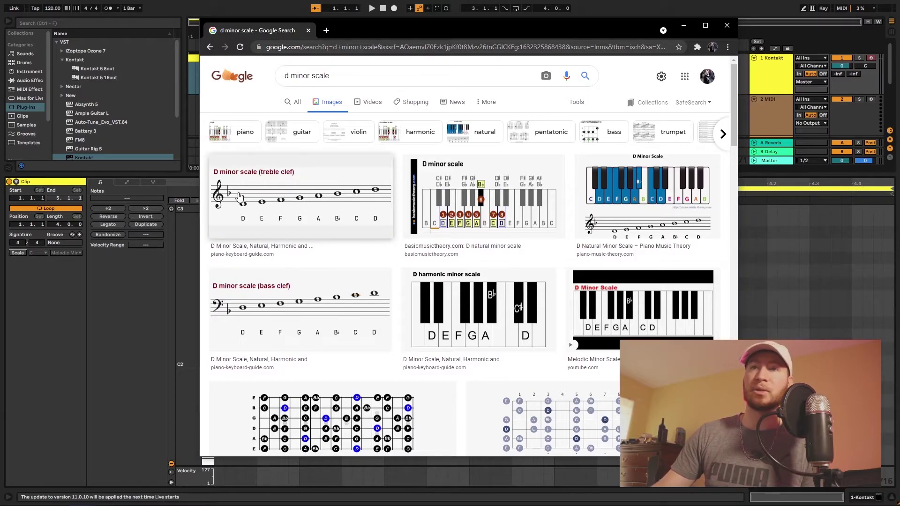
# Open the basicmusictheory.com D natural minor scale keyboard chart and reposition the browser window to compare the chart with the piano roll
pyautogui.click(520, 197)
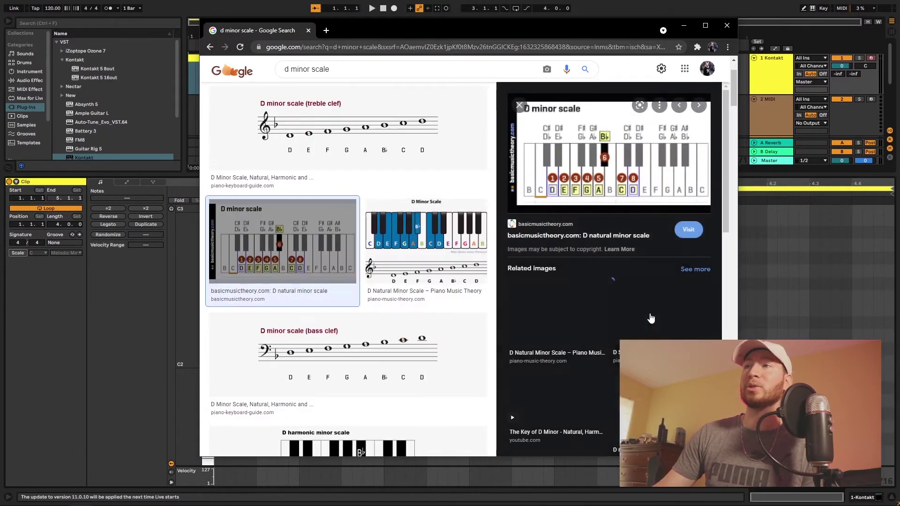
pyautogui.moveTo(557, 36); pyautogui.dragTo(192, 120)
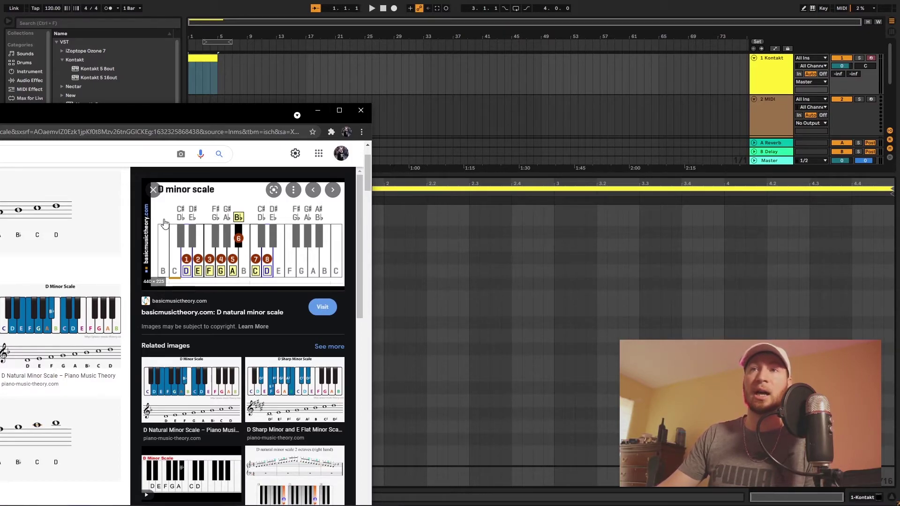
pyautogui.moveTo(158, 116); pyautogui.dragTo(344, 94)
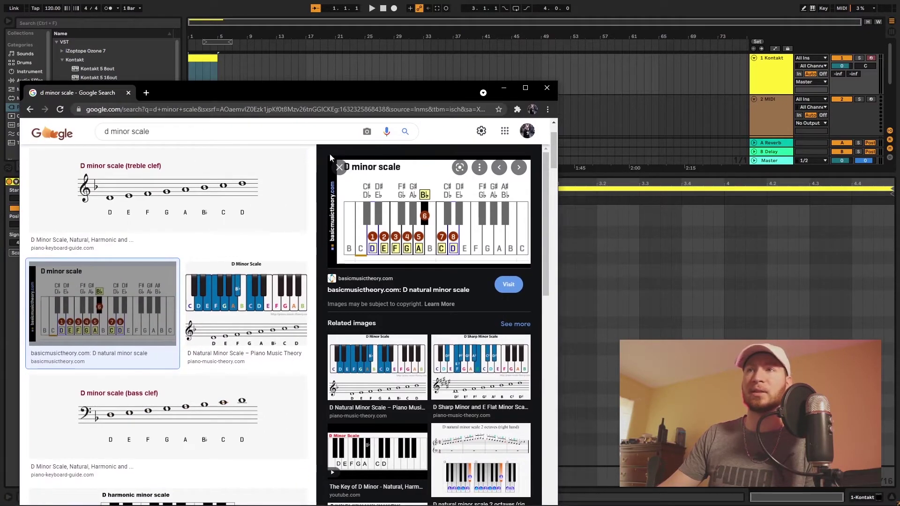
# Search Google Images for "e minor scale", open the E natural minor keyboard chart, and shift the browser window beside the piano roll
pyautogui.write('e')
pyautogui.press('Return')
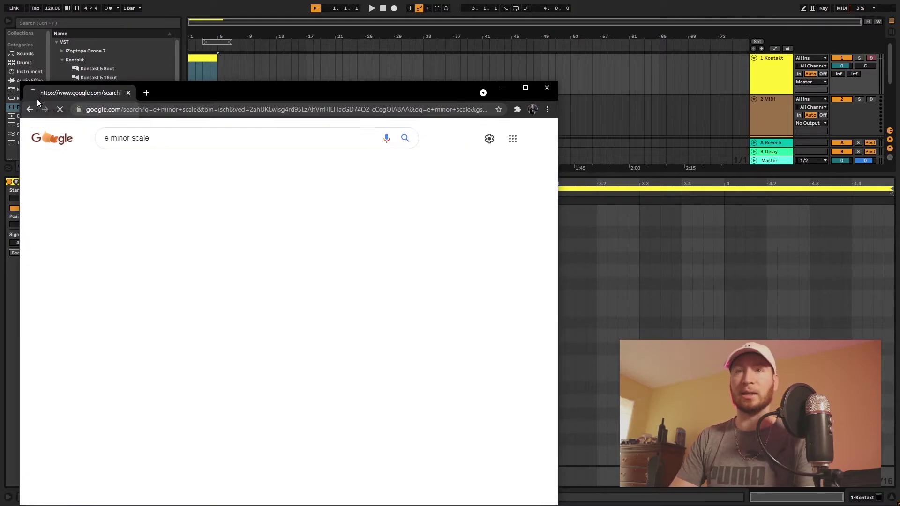
pyautogui.click(455, 266)
pyautogui.moveTo(399, 98); pyautogui.dragTo(218, 110)
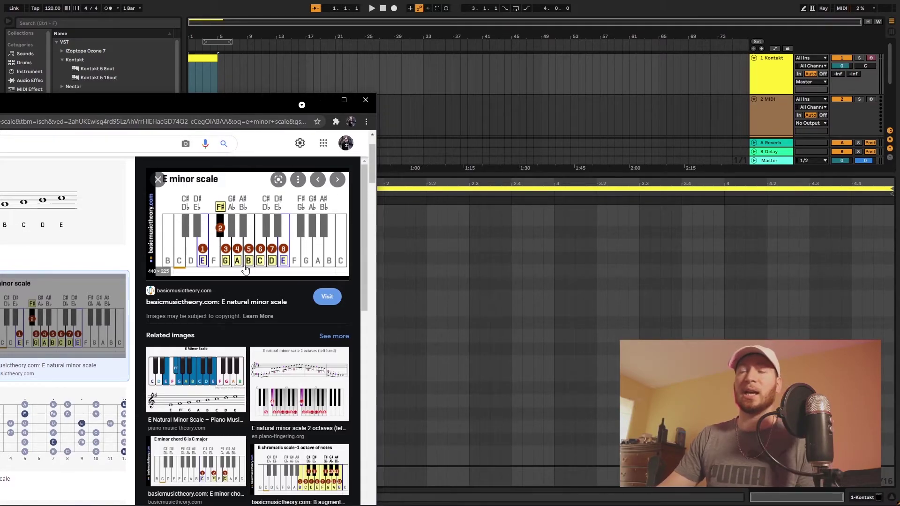
pyautogui.moveTo(174, 100); pyautogui.dragTo(310, 103)
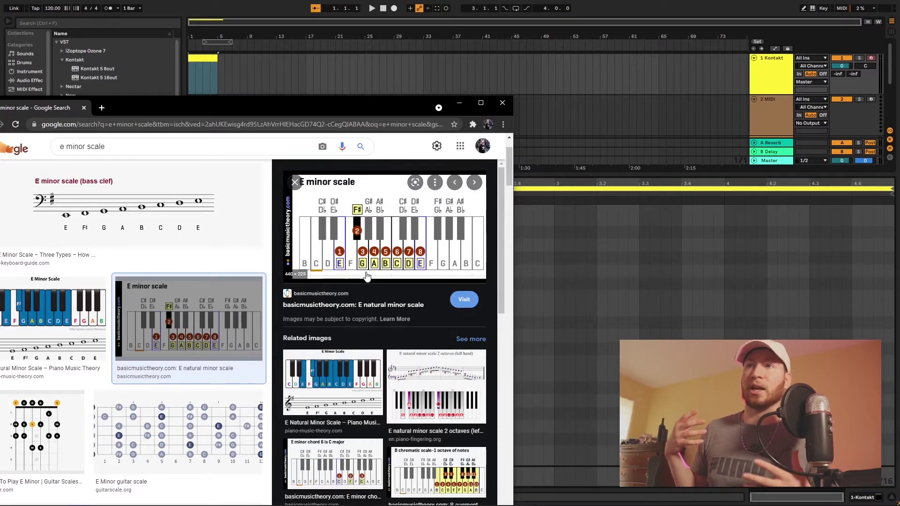
# Search Google Images for "e minor blues scale", and show the basicmusictheory.com E blues scale keyboard chart beside the piano roll
pyautogui.click(86, 146)
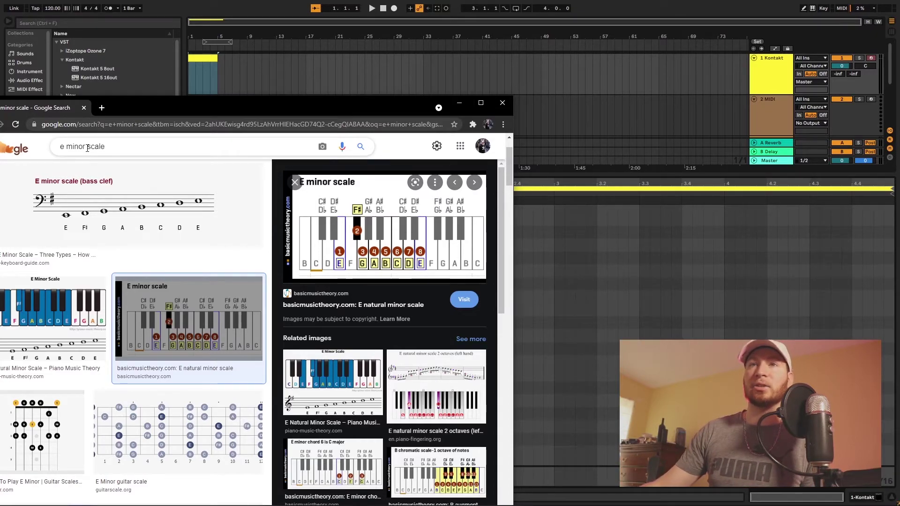
pyautogui.write('blues')
pyautogui.press('Return')
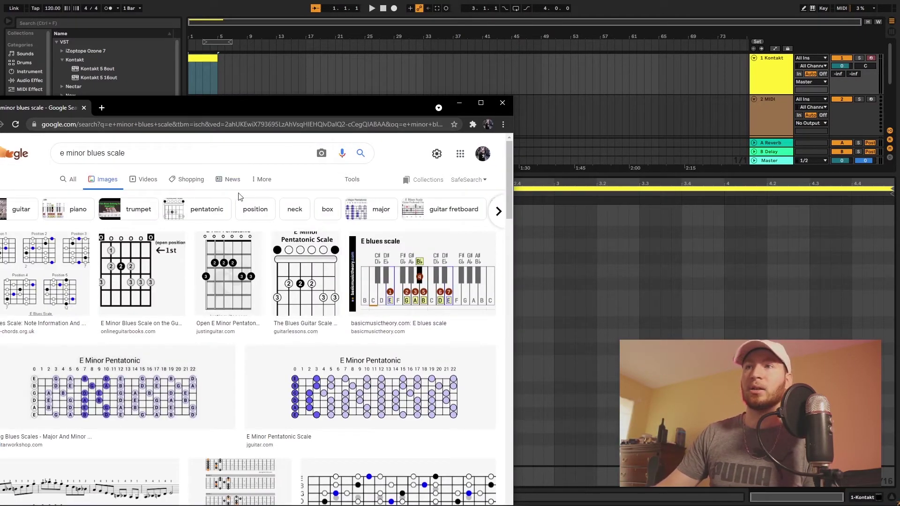
pyautogui.moveTo(236, 116); pyautogui.dragTo(130, 80)
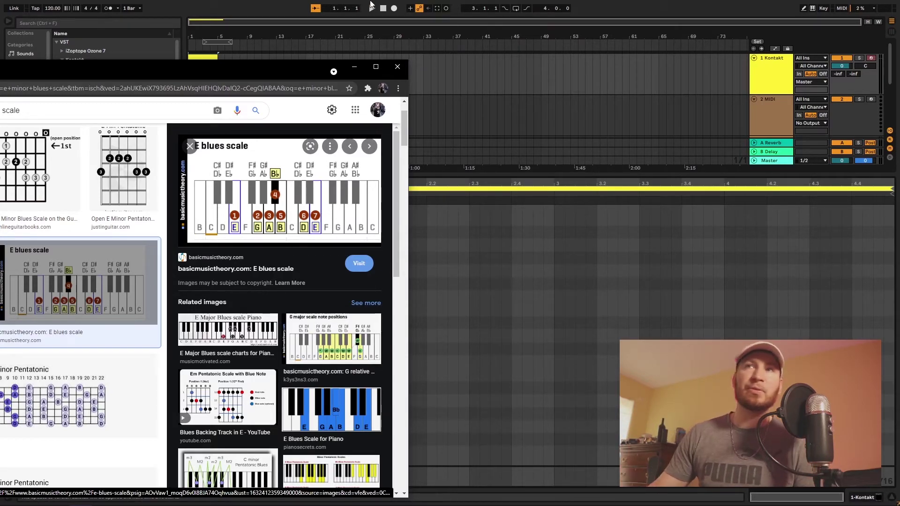
# Return to Ableton Live, turn the clip's scale highlighting back on, and set the C scale's type to Minor Blues
pyautogui.hotkey('alt', 'Tab')
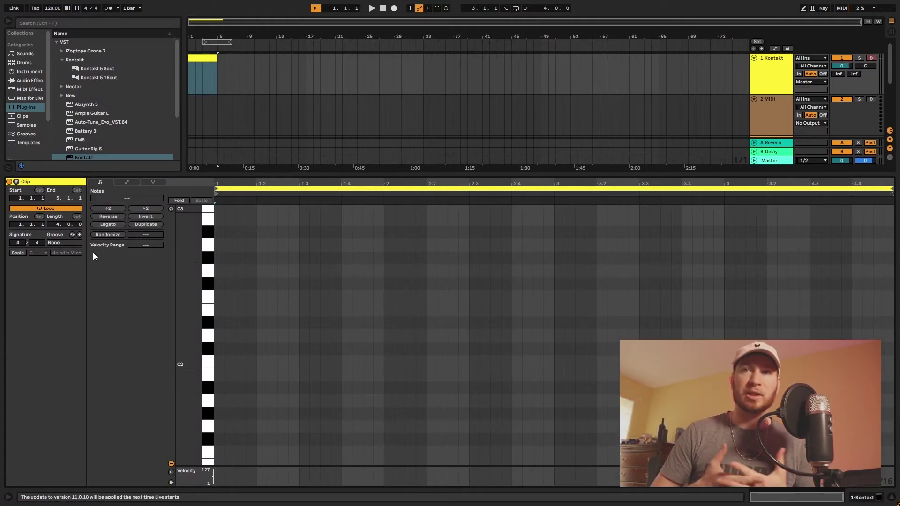
pyautogui.click(18, 252)
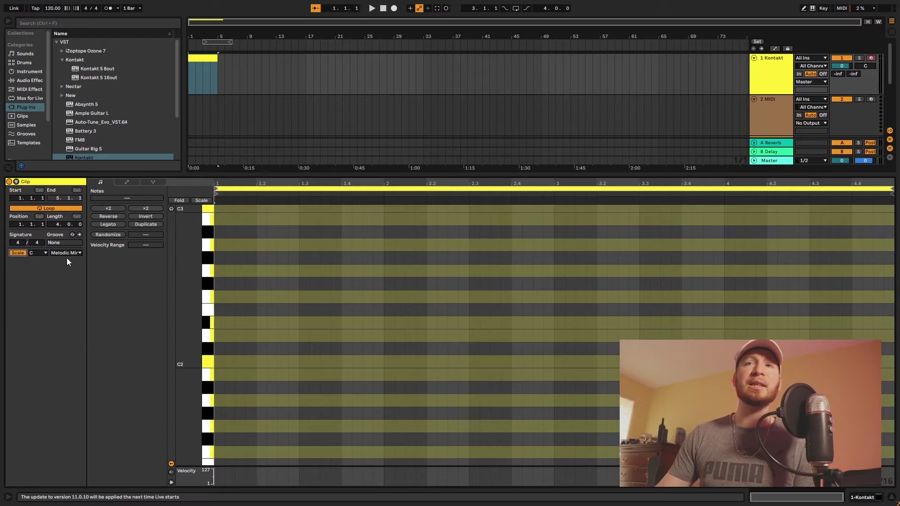
pyautogui.click(65, 253)
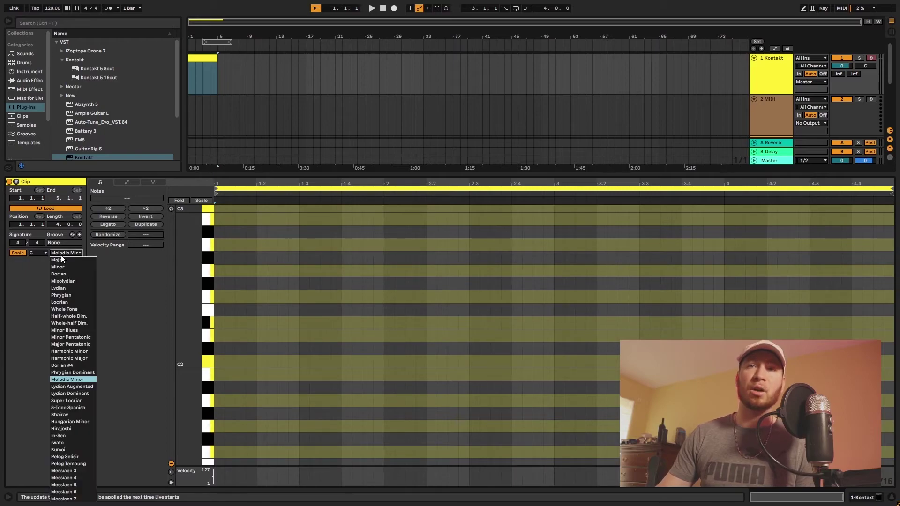
pyautogui.click(66, 330)
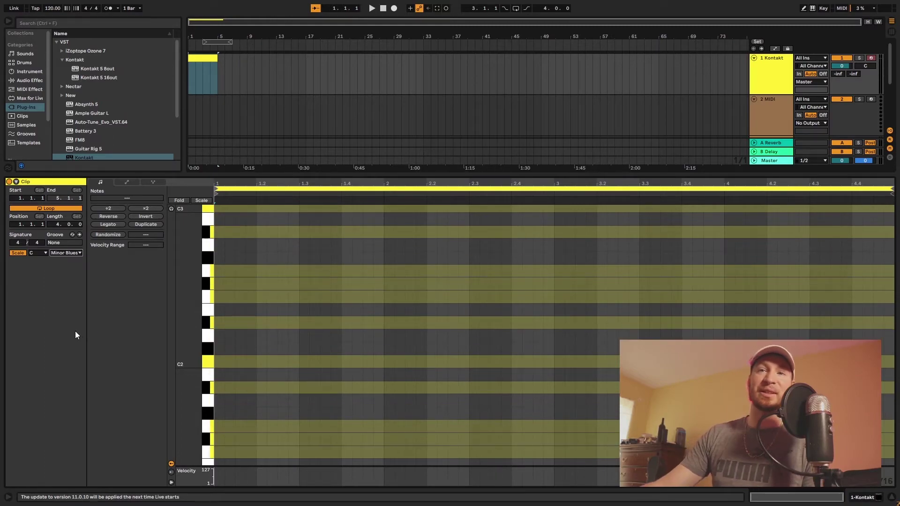
# Try the Major type on the clip's C scale, and switch the scale to Minor with C#/Db as its root
pyautogui.click(70, 252)
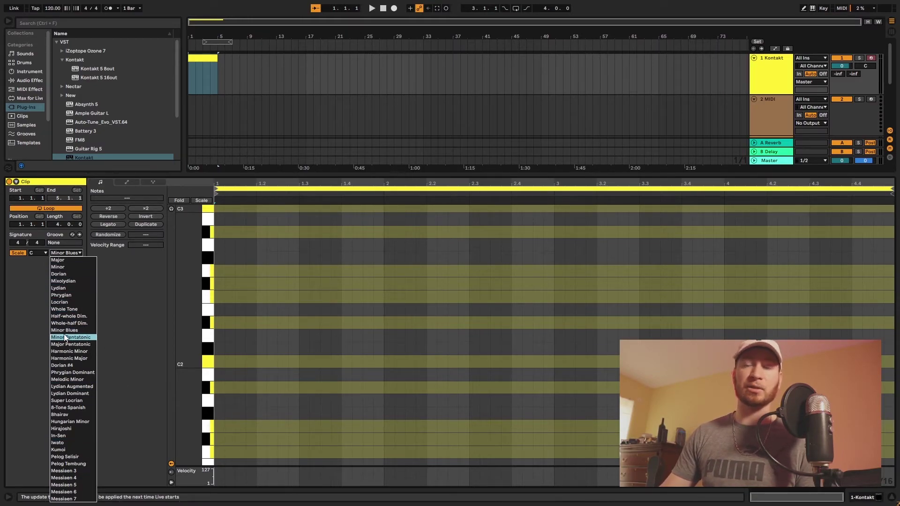
pyautogui.click(68, 260)
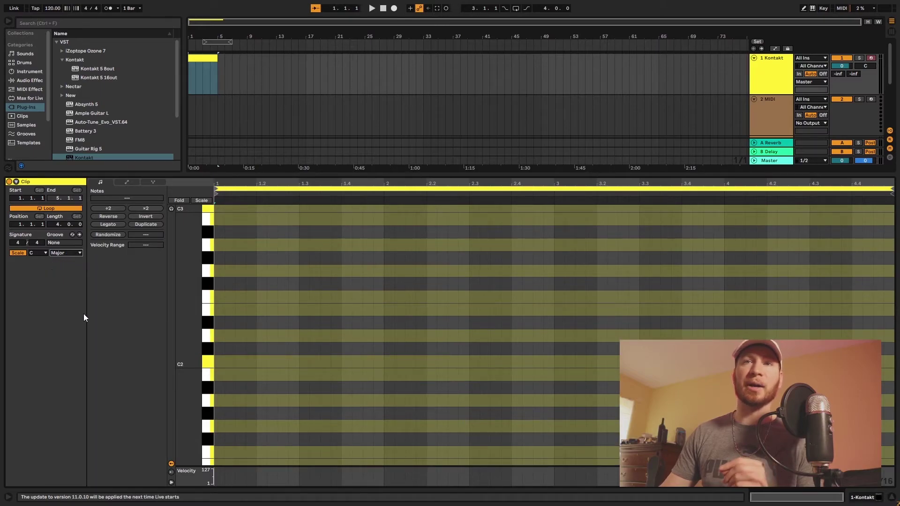
pyautogui.click(66, 253)
pyautogui.click(66, 267)
pyautogui.click(38, 253)
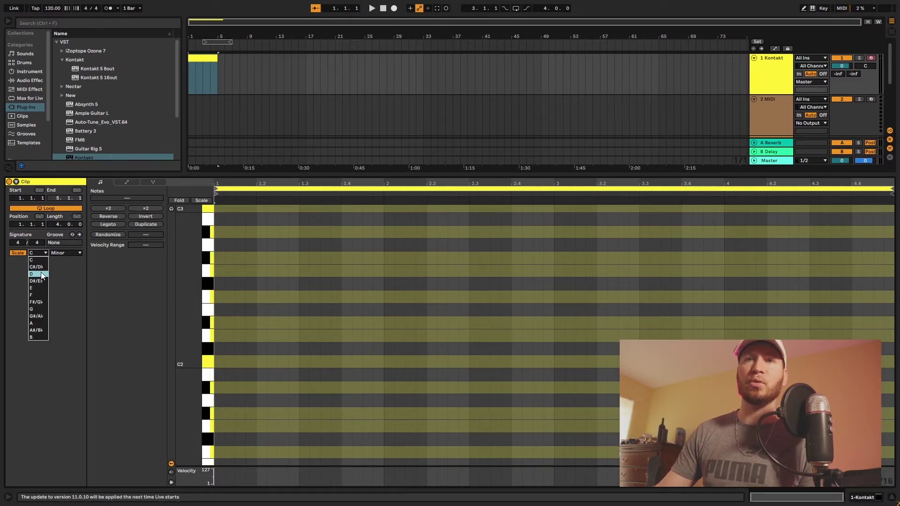
pyautogui.click(36, 267)
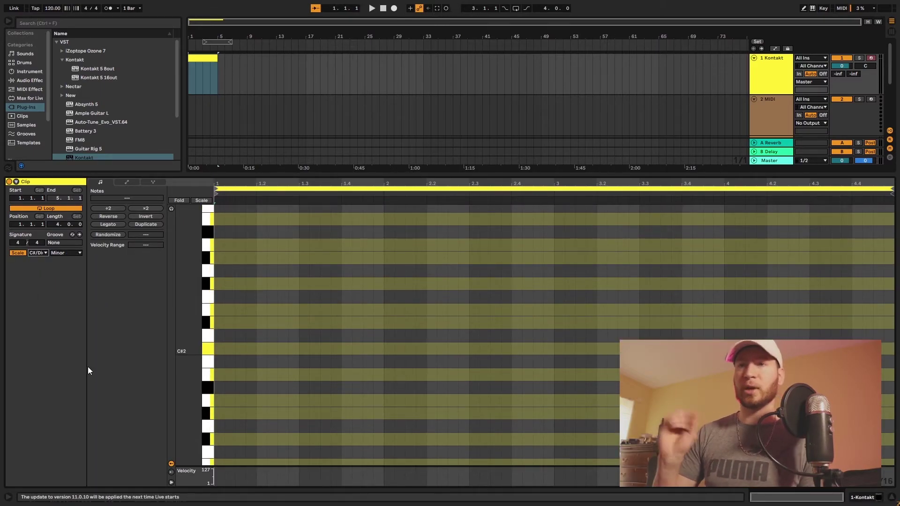
# Place the Wood Feel.wav sample from the sample library on the second track at bar 6 and play it back
pyautogui.click(29, 63)
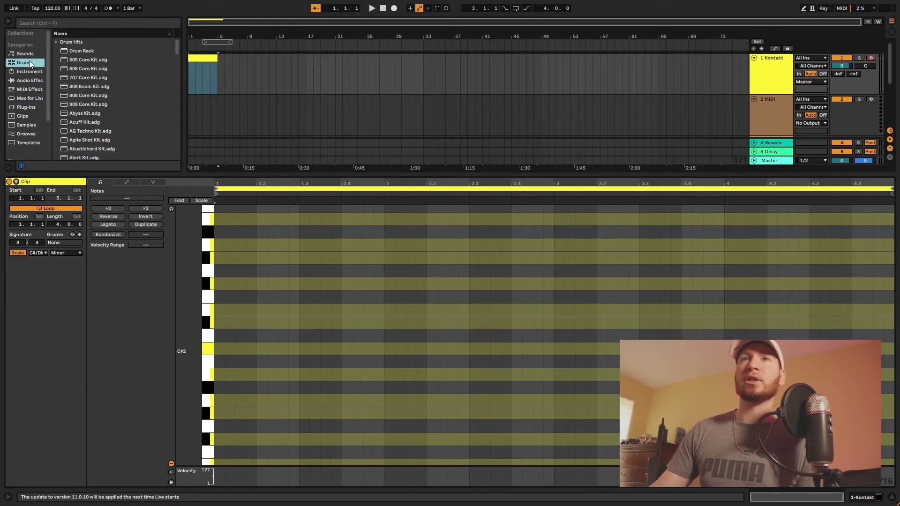
pyautogui.click(29, 124)
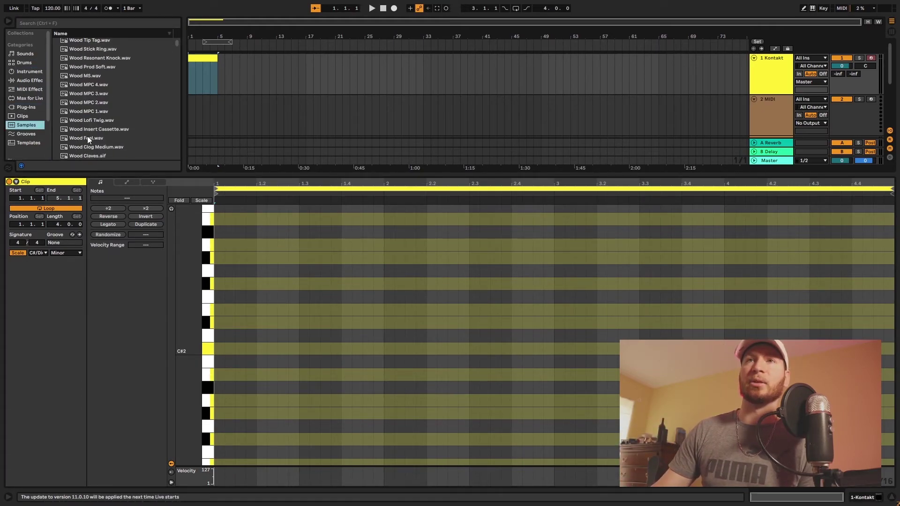
pyautogui.moveTo(76, 136); pyautogui.dragTo(227, 120)
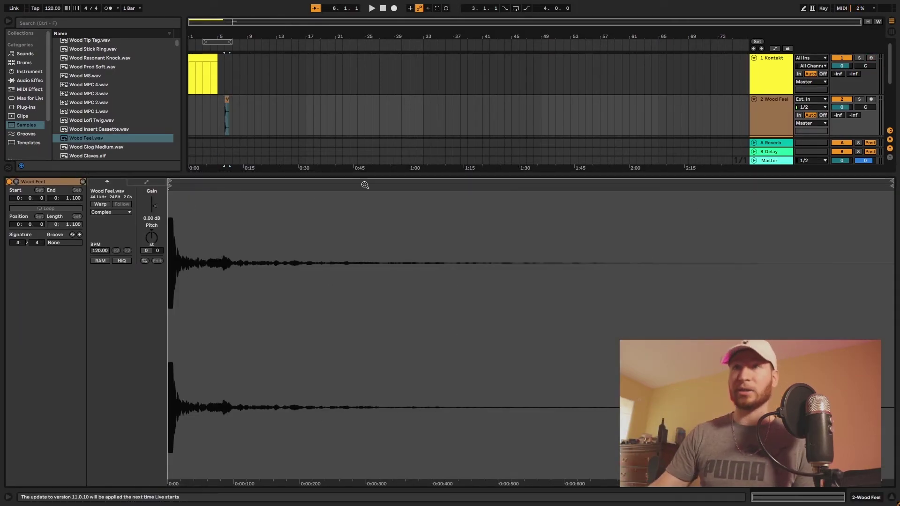
pyautogui.press('space')
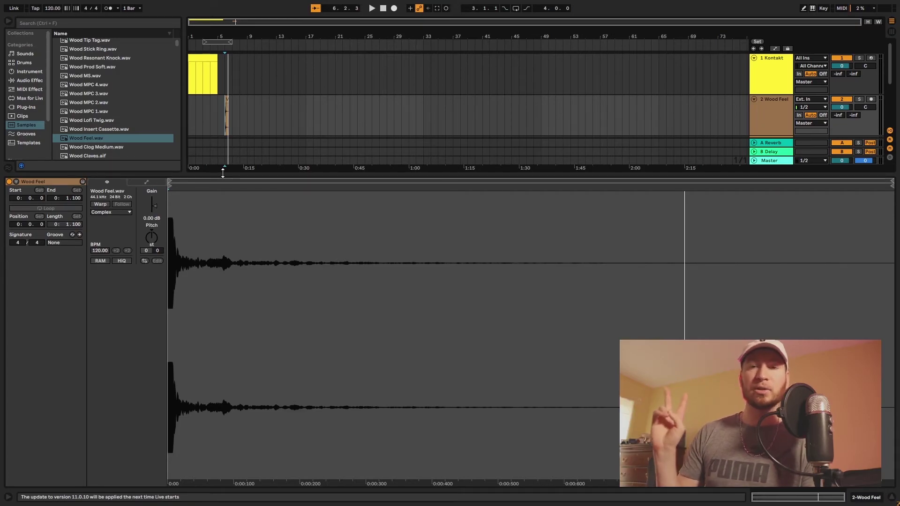
# Select the Wood Feel clip and transpose its pitch up to +1 semitone and on to +12 semitones
pyautogui.scroll(8, 223, 173)
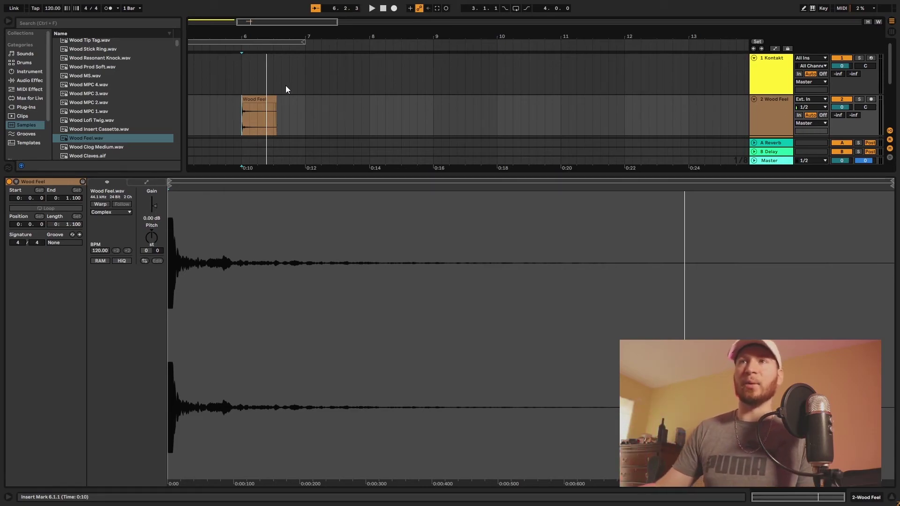
pyautogui.click(268, 101)
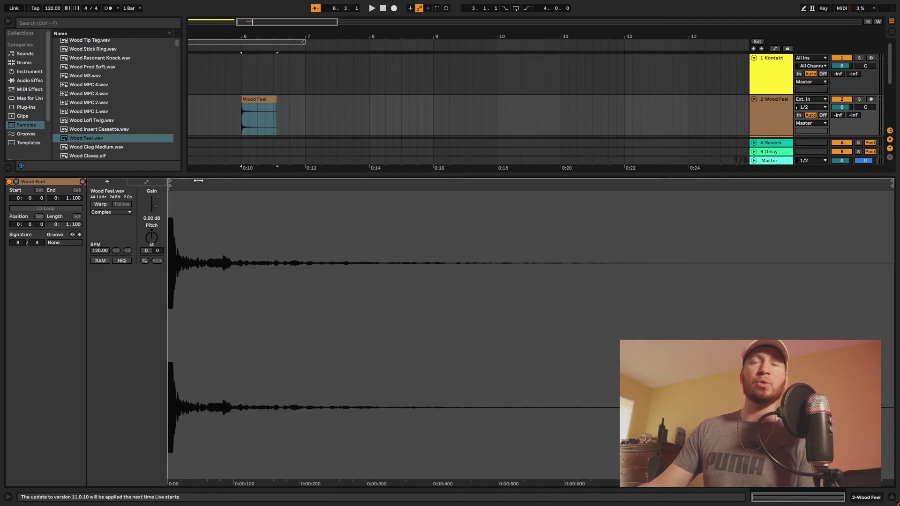
pyautogui.click(151, 236)
pyautogui.moveTo(151, 236); pyautogui.dragTo(151, 234)
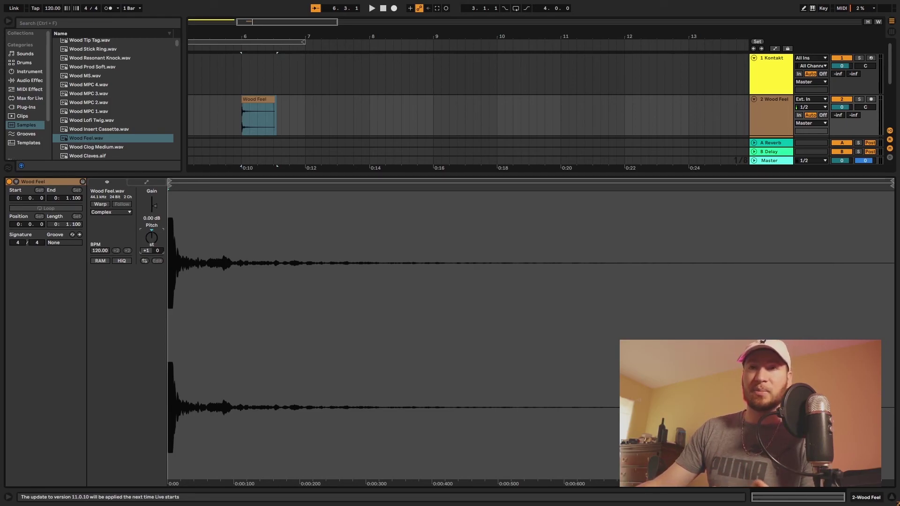
pyautogui.moveTo(151, 237)
pyautogui.mouseDown()
pyautogui.moveTo(151, 225)
pyautogui.moveTo(150, 237)
pyautogui.mouseUp()
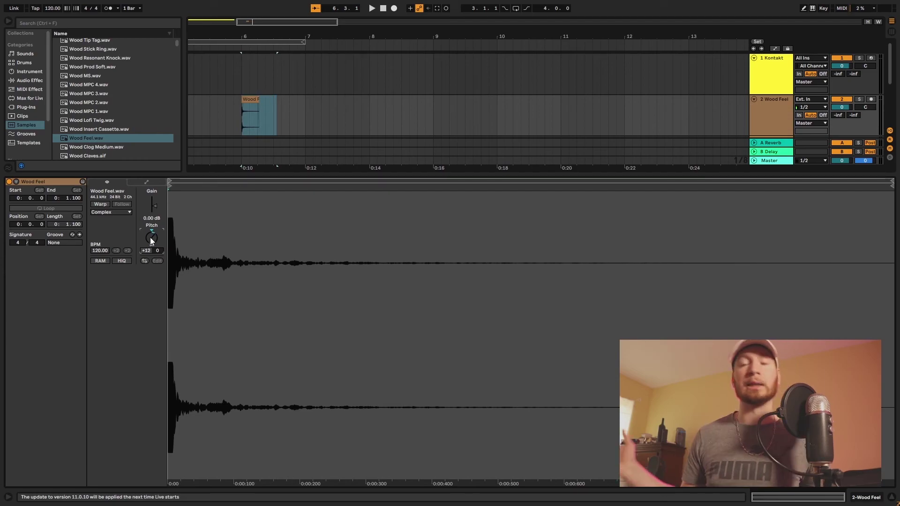